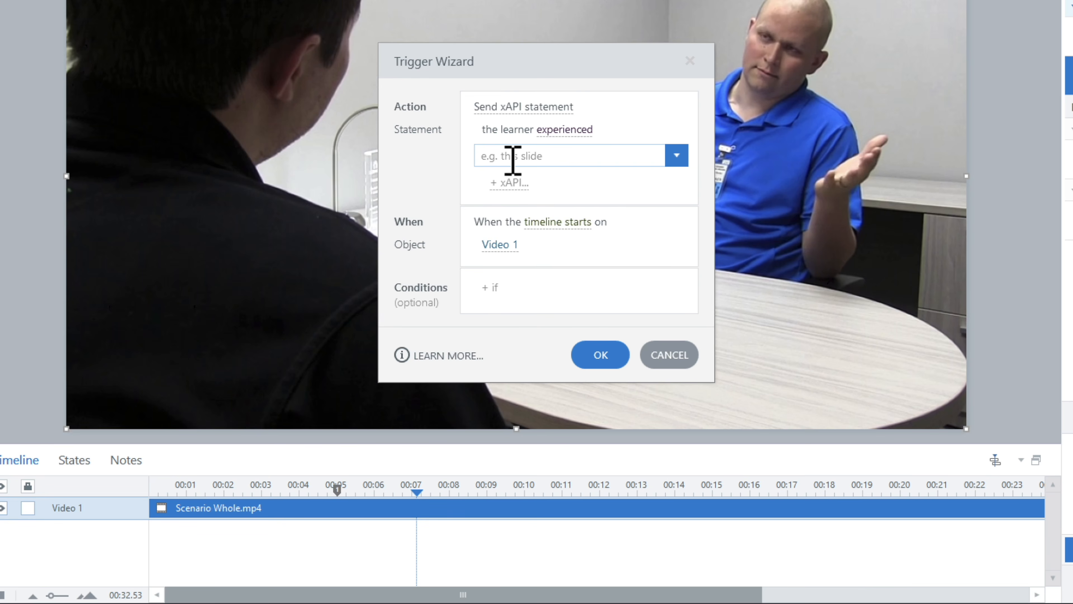
Enter the custom text "Video 1" as the object of the "experienced" xAPI statement.
type("V")
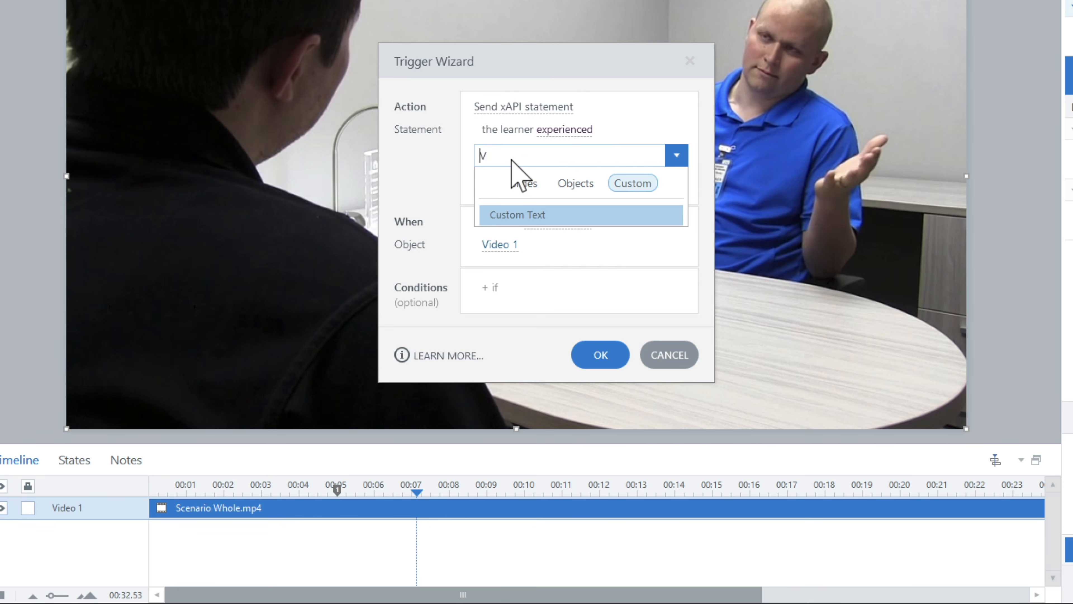
type("ideo 1")
key("Return")
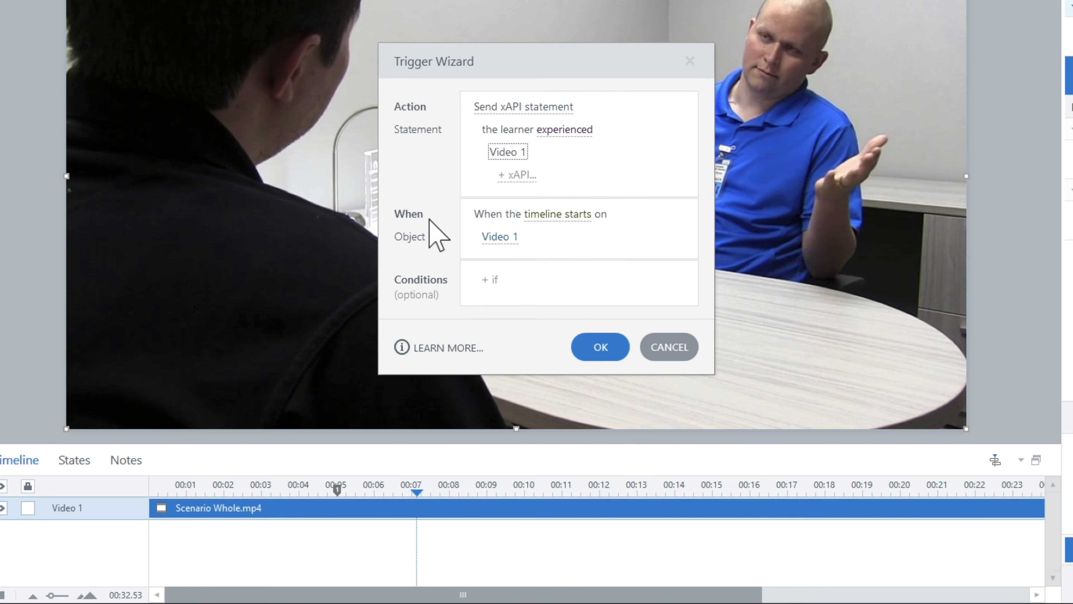
Make the xAPI trigger fire when the timeline reaches Cue point #1, and shift that cue point to 5.04 s.
left_click(563, 213)
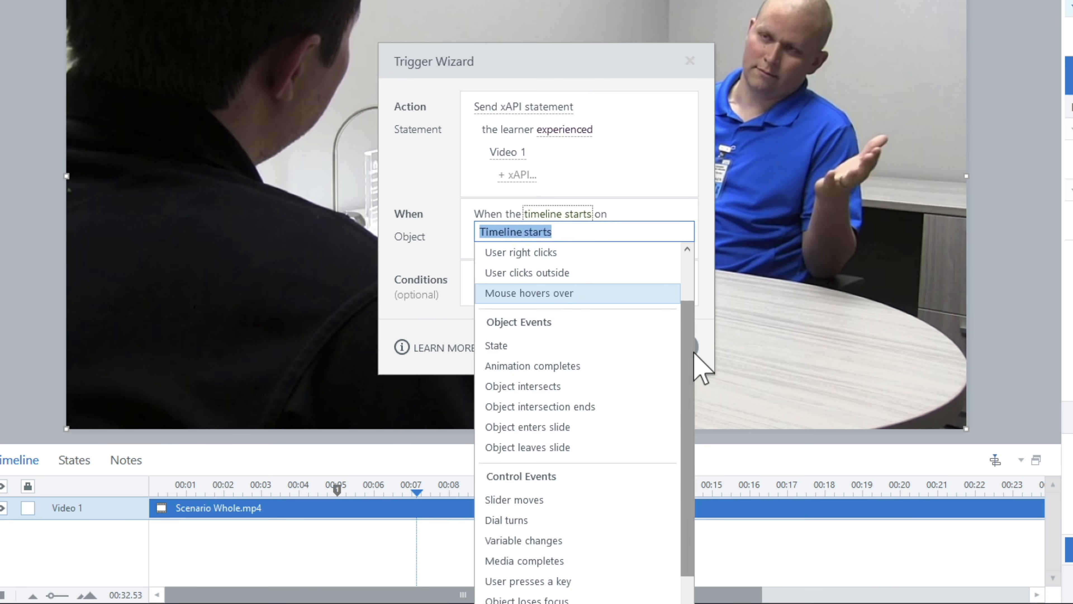
scroll(694, 353, "down", 3)
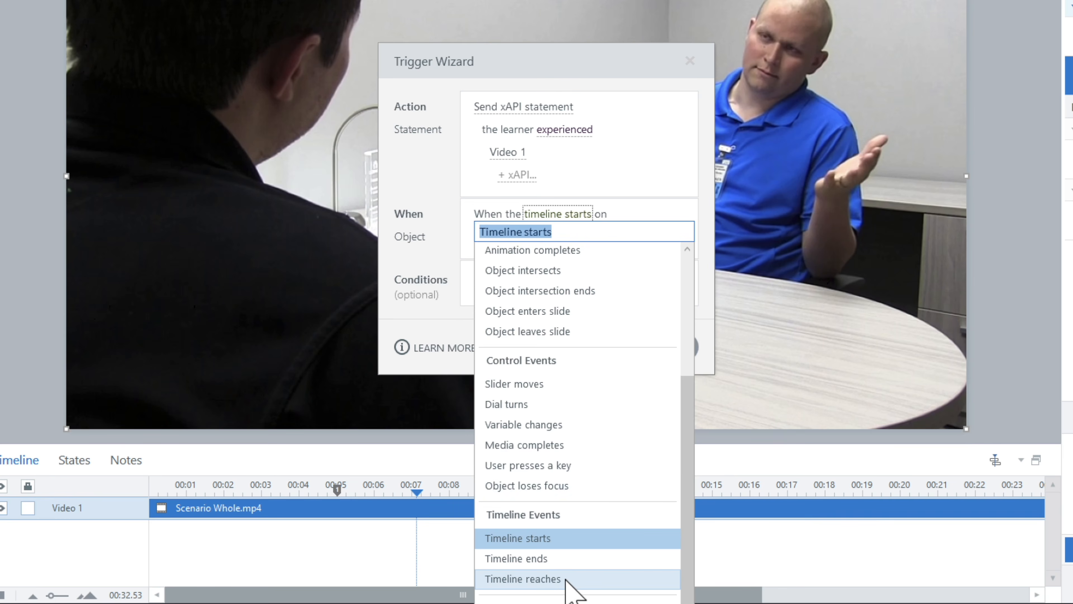
left_click(562, 579)
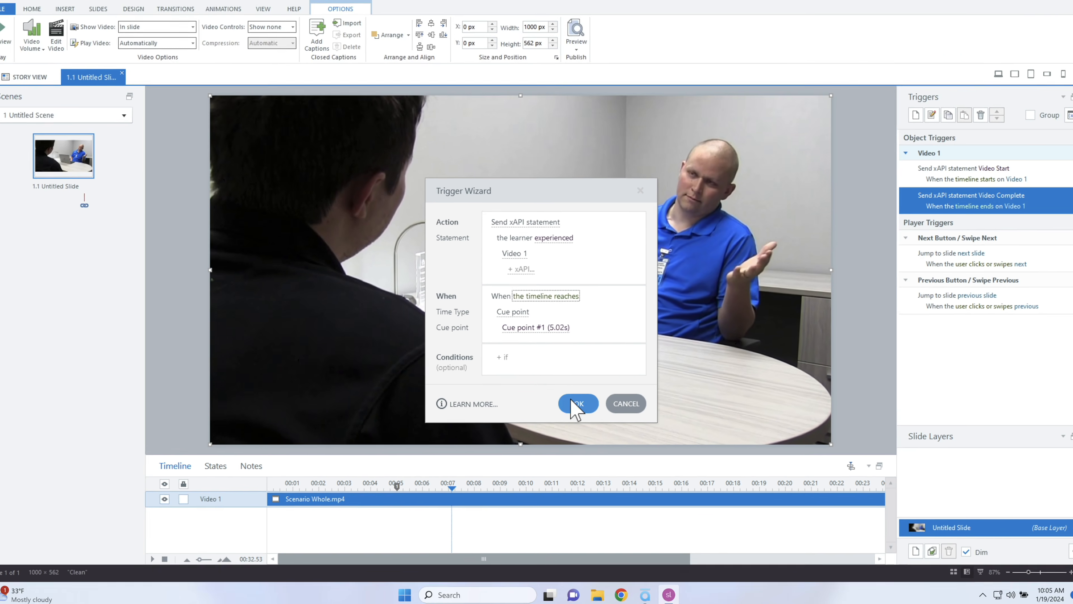
left_click(600, 370)
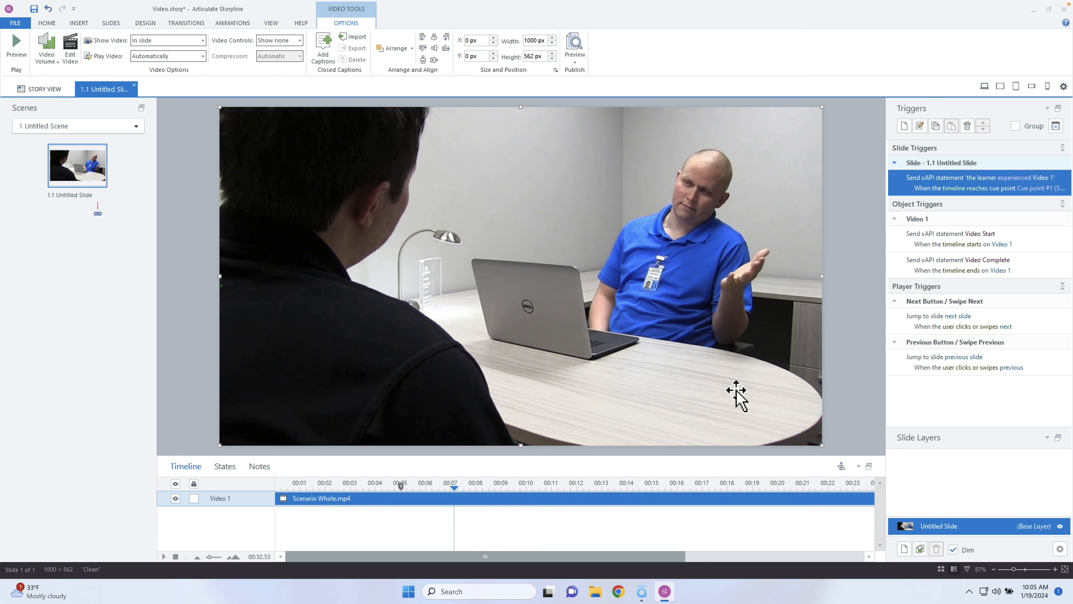
mouse_move(400, 485)
left_mouse_down()
mouse_move(415, 487)
mouse_move(404, 487)
left_mouse_up()
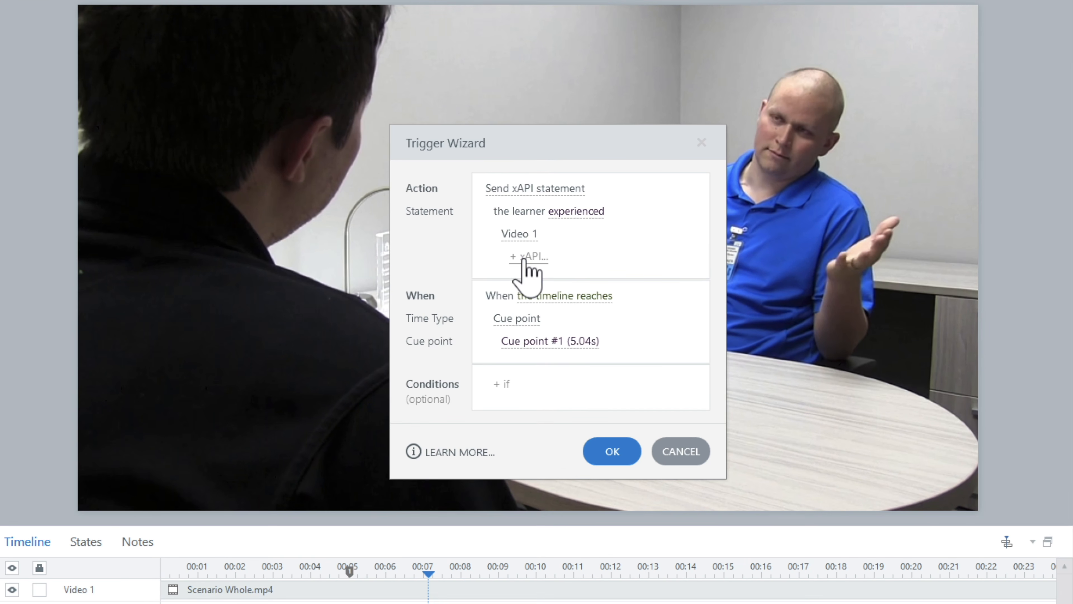
Open the cue point trigger's statement in the xAPI Statement Editor and name it "Reaches 5 seconds".
left_click(525, 258)
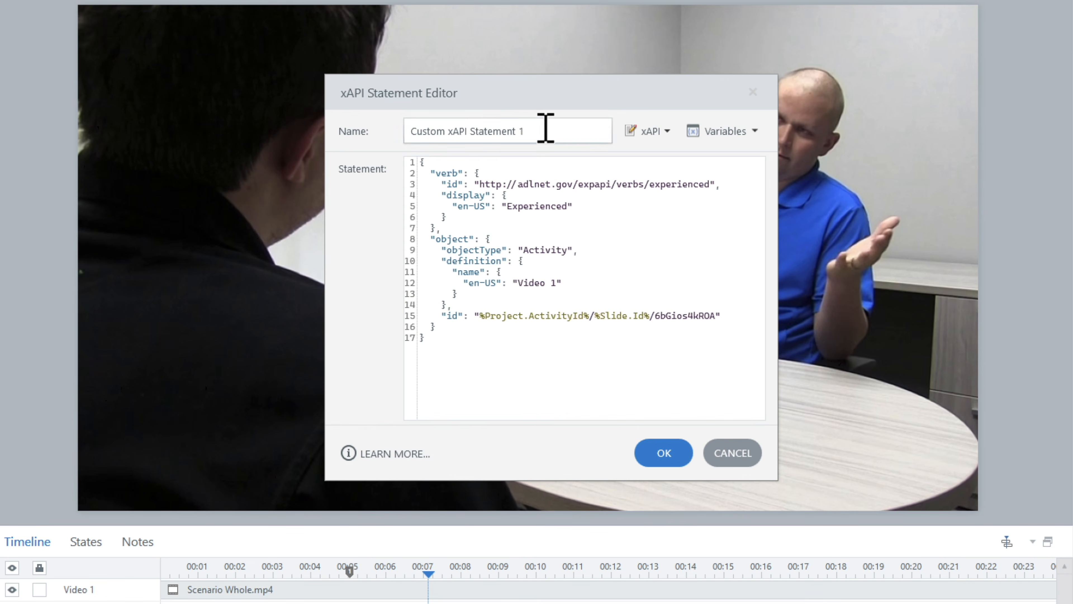
left_click_drag(546, 130, 376, 103)
type("Reaches 5")
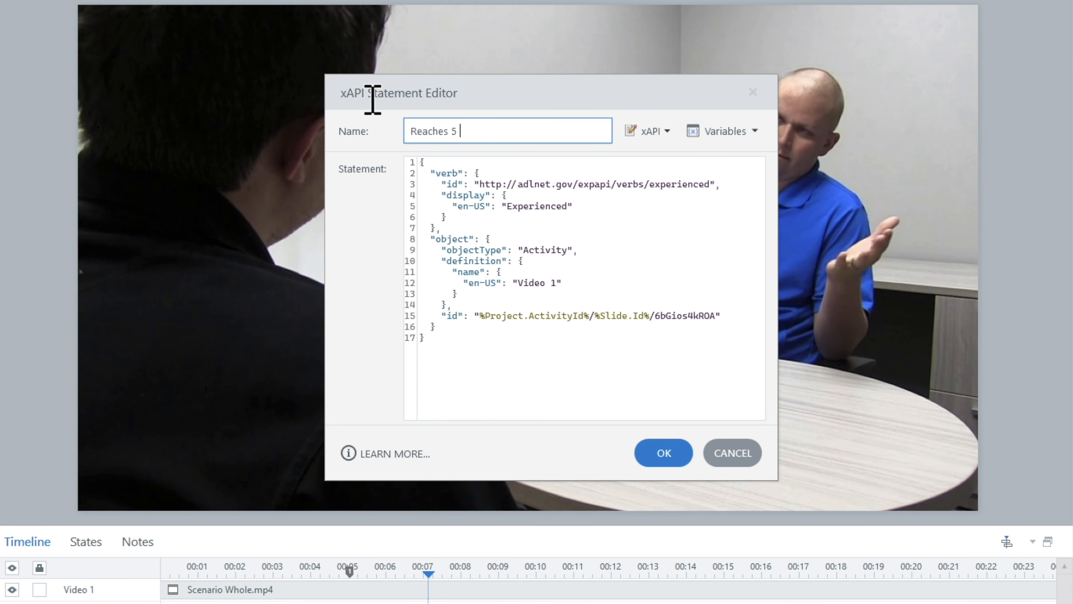
type(" seconds")
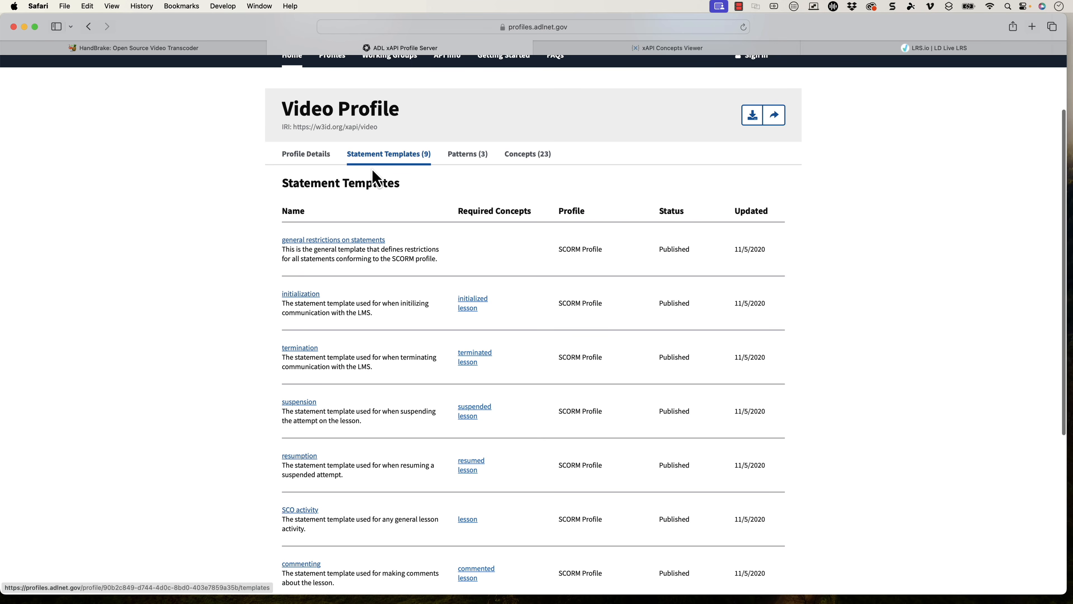
Check the Video Profile's statement templates in Safari, and copy the "reached" verb ID from the xAPI Concepts Viewer filtered by "reach".
scroll(386, 220, "down", 5)
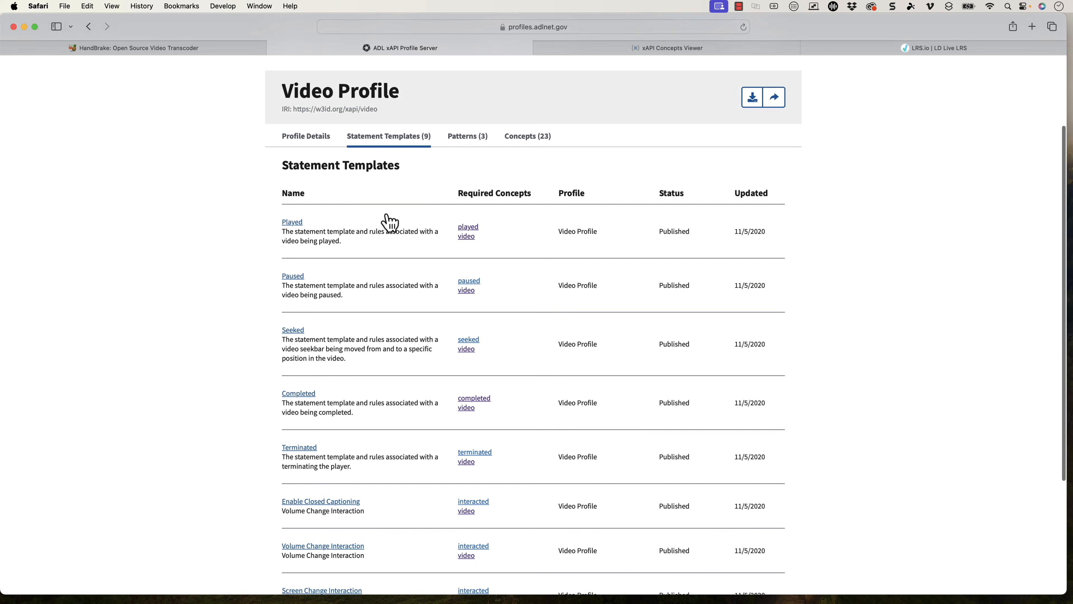
scroll(402, 230, "down", 4)
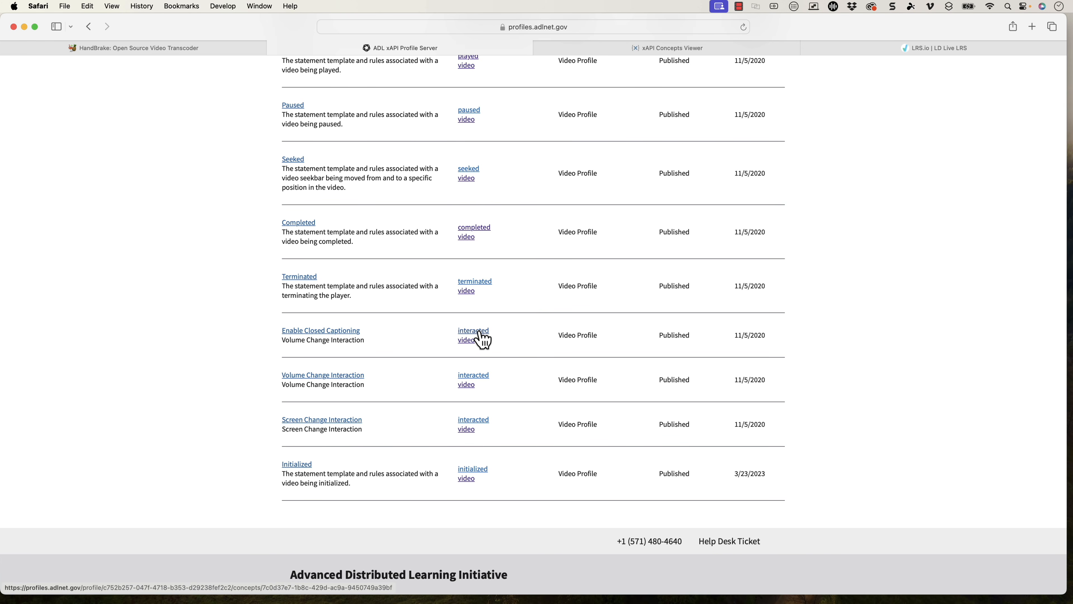
scroll(481, 340, "up", 3)
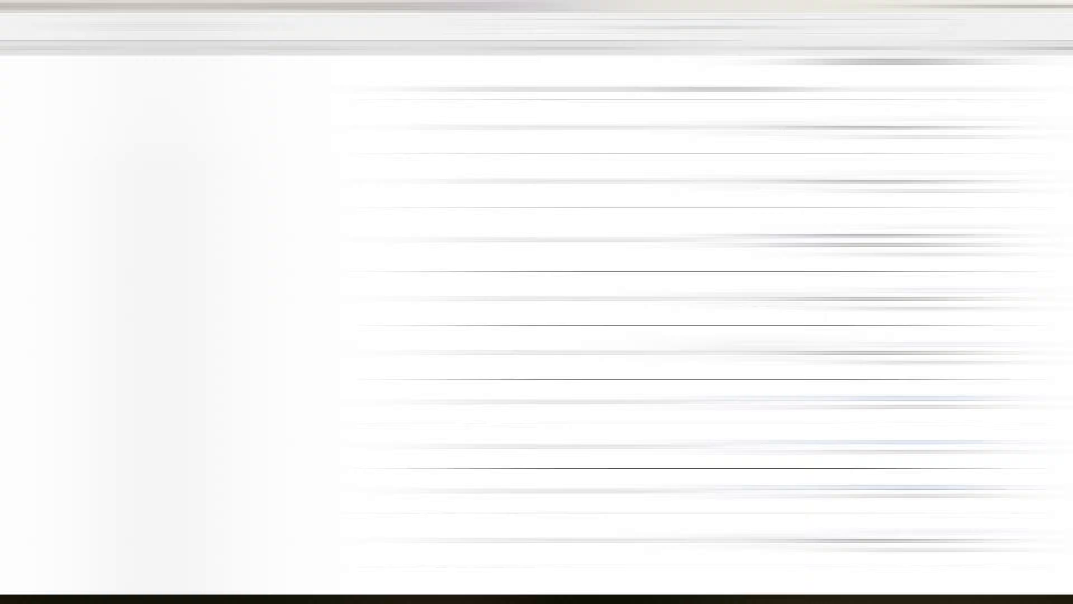
left_click(660, 48)
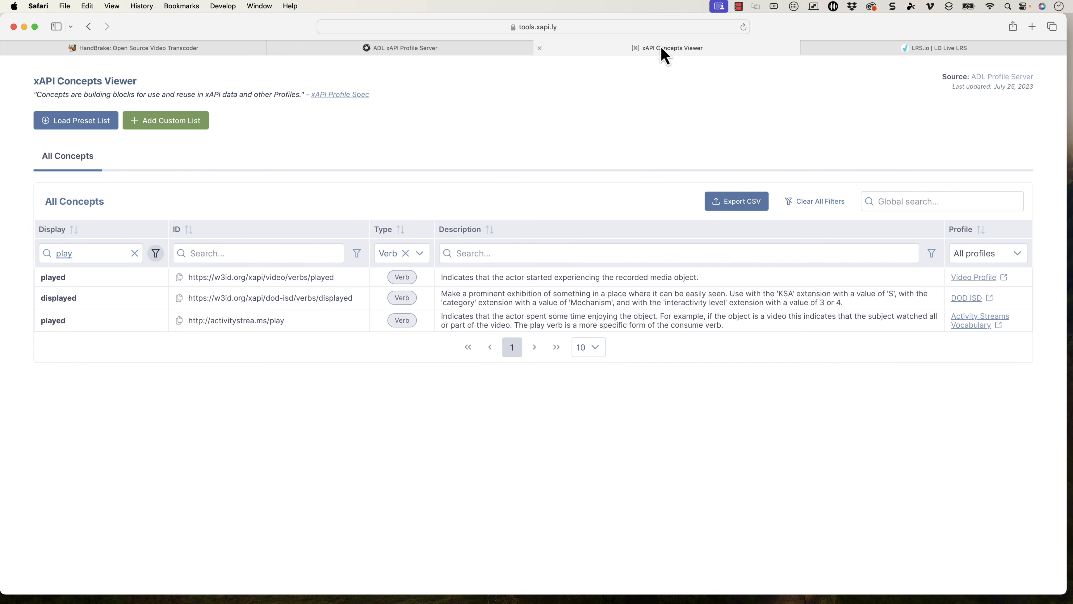
left_click(135, 252)
left_click(91, 253)
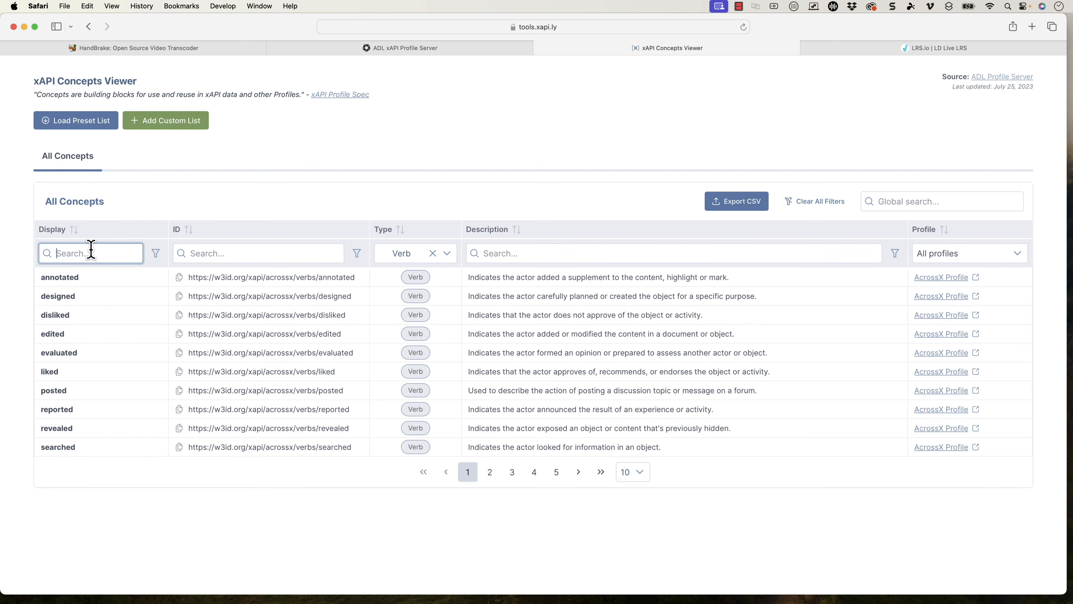
type("reach")
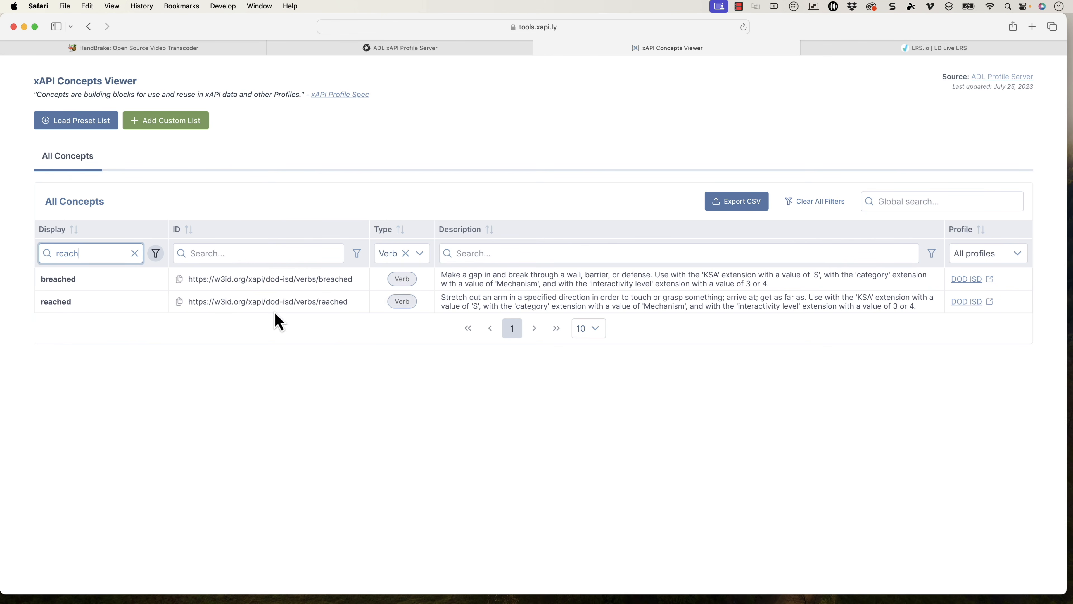
left_click(179, 301)
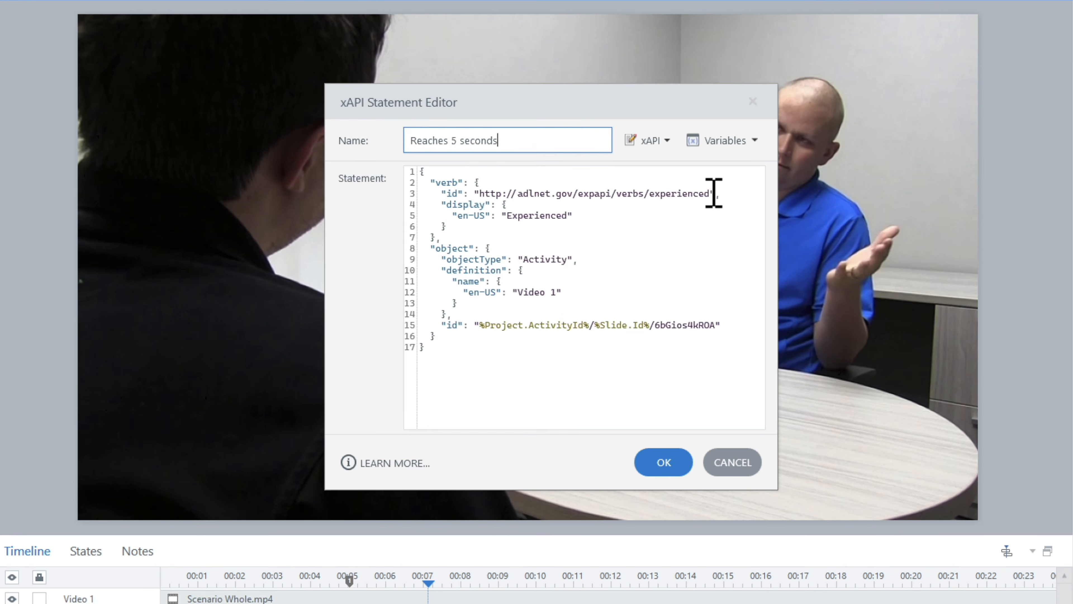
left_click(655, 221)
left_click_drag(710, 194, 478, 196)
key("ctrl+v")
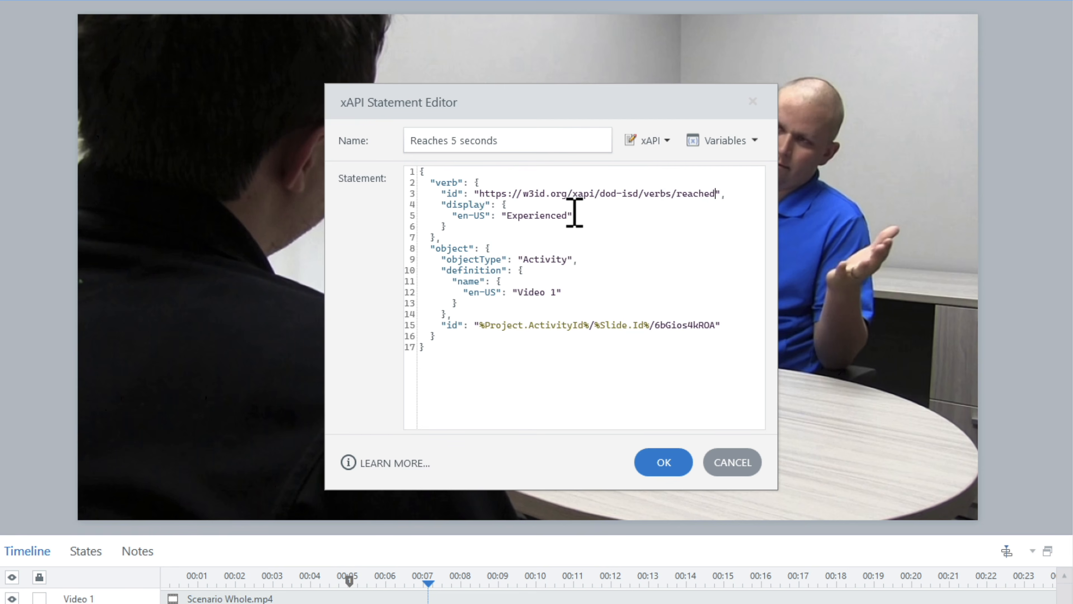
double_click(545, 216)
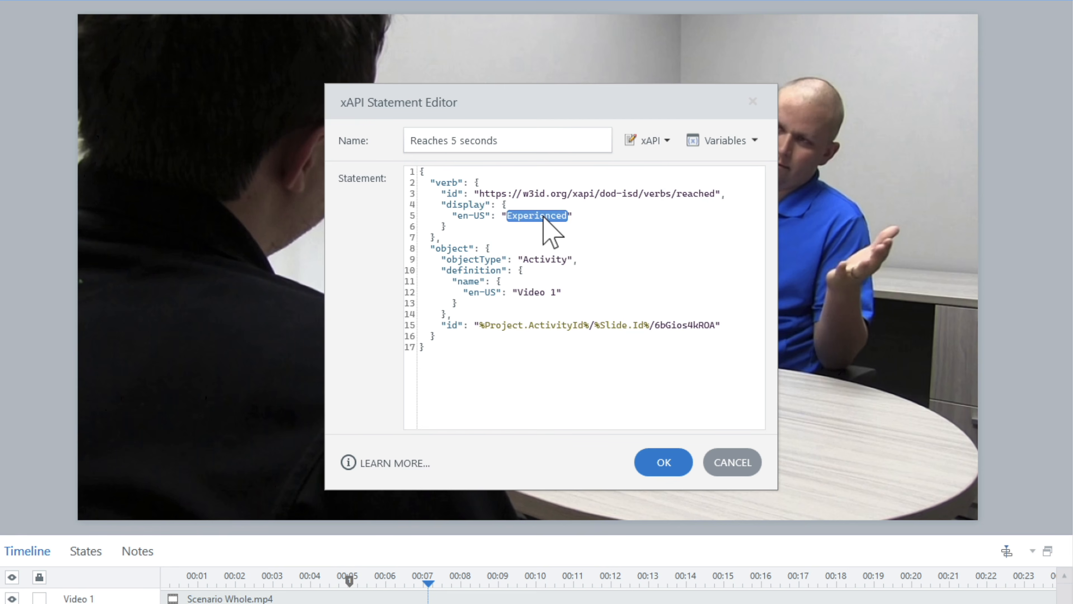
type("reached")
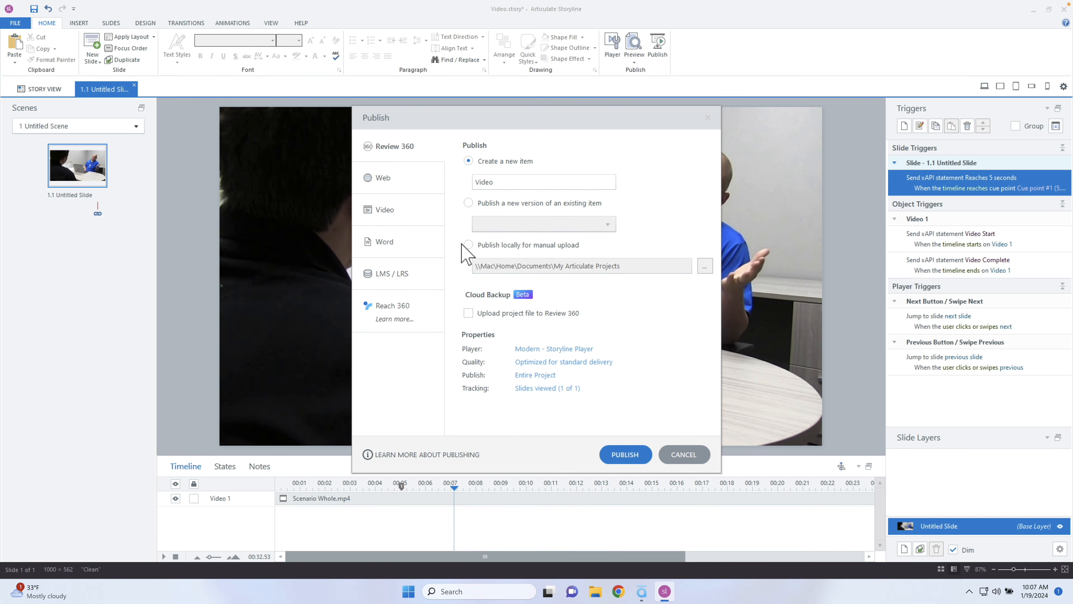
Publish the project for LMS / LRS with cmi5 as the LMS reporting standard.
left_click(418, 274)
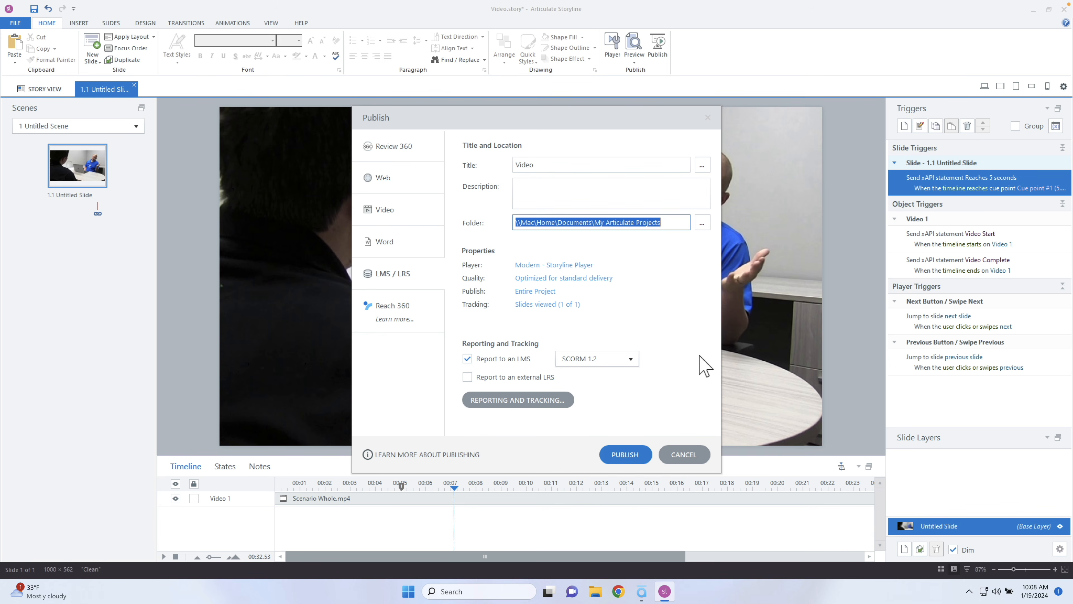
left_click(609, 358)
left_click(594, 423)
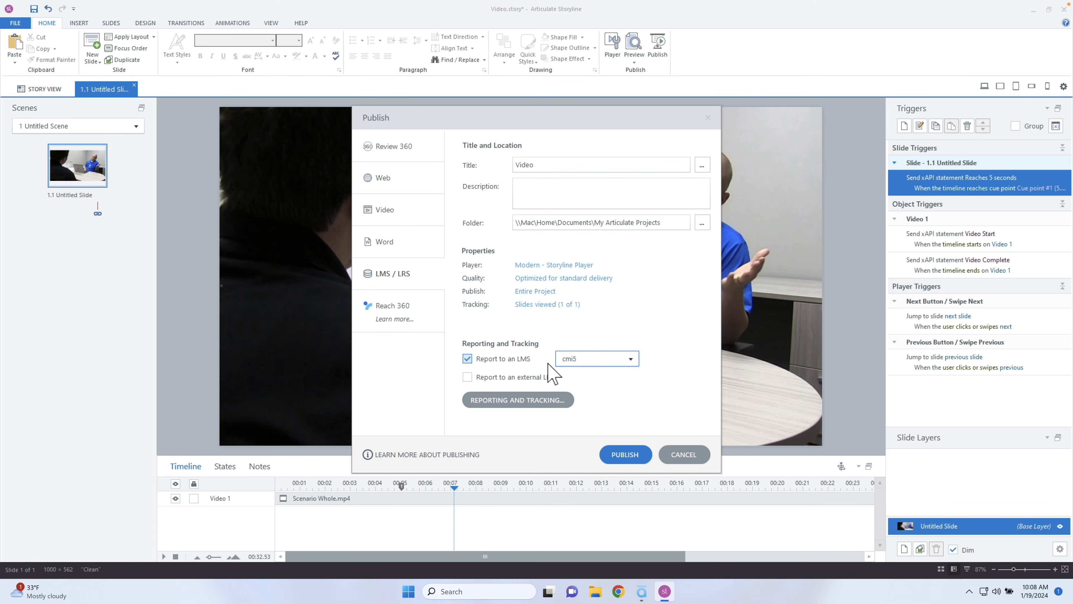
left_click(637, 459)
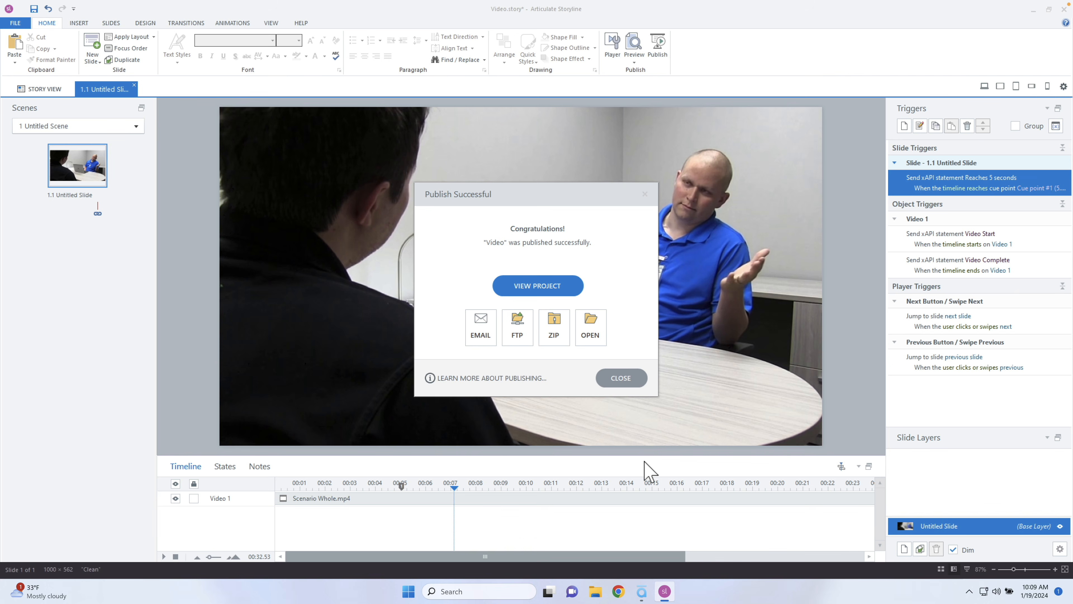
Save the published output as a zip archive named Video on the Desktop.
left_click(553, 327)
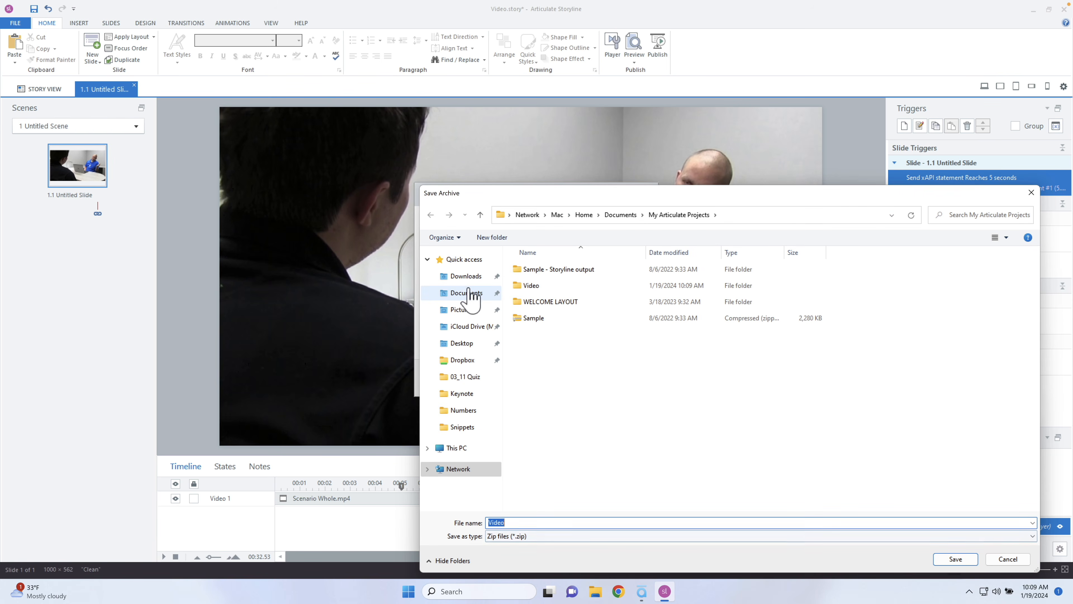
left_click(464, 345)
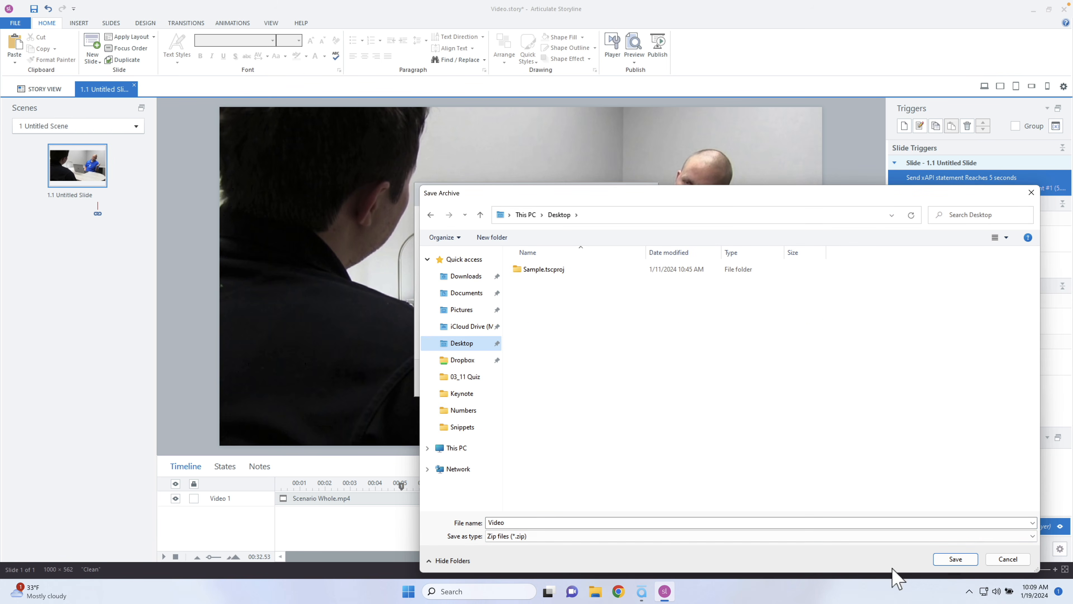
left_click(955, 559)
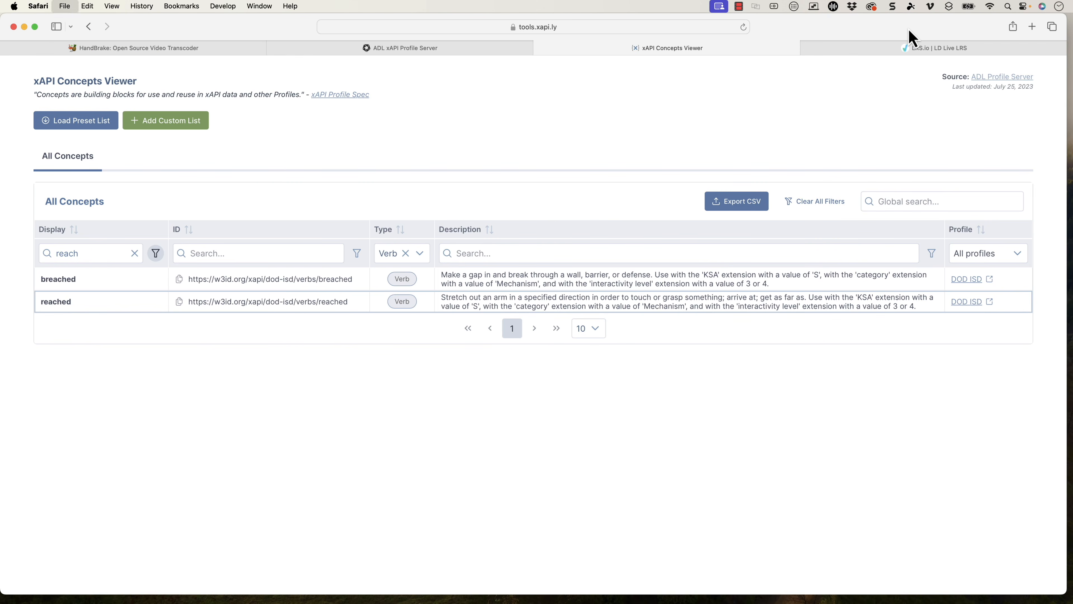
Open cloud.scorm.com in a new Safari tab and log in with the saved e-mail address and account password.
key("super+t")
type("cloud.scorm.com")
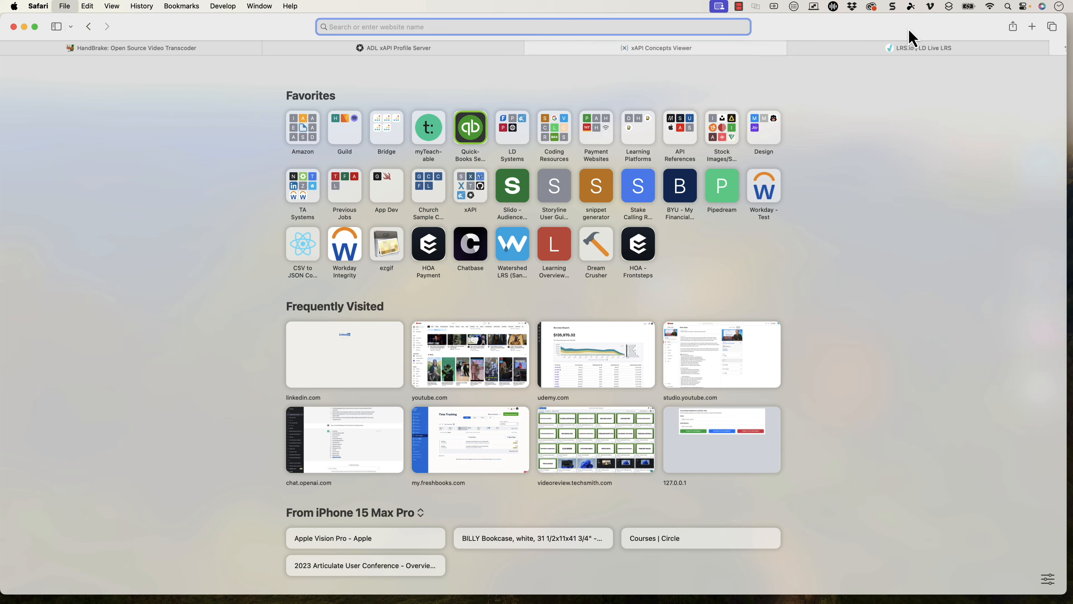
key("Return")
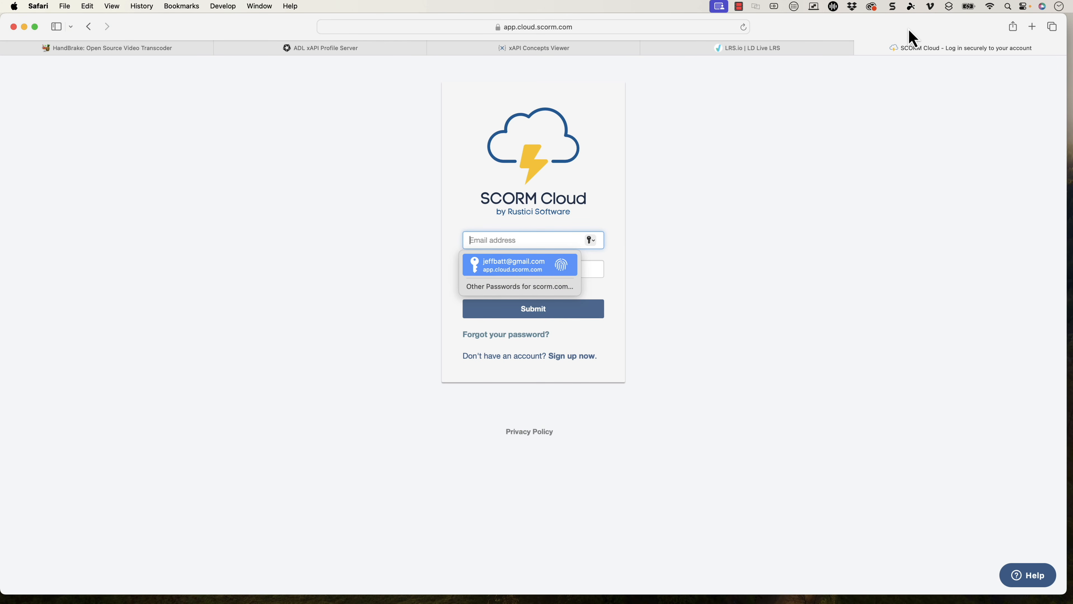
key("Return")
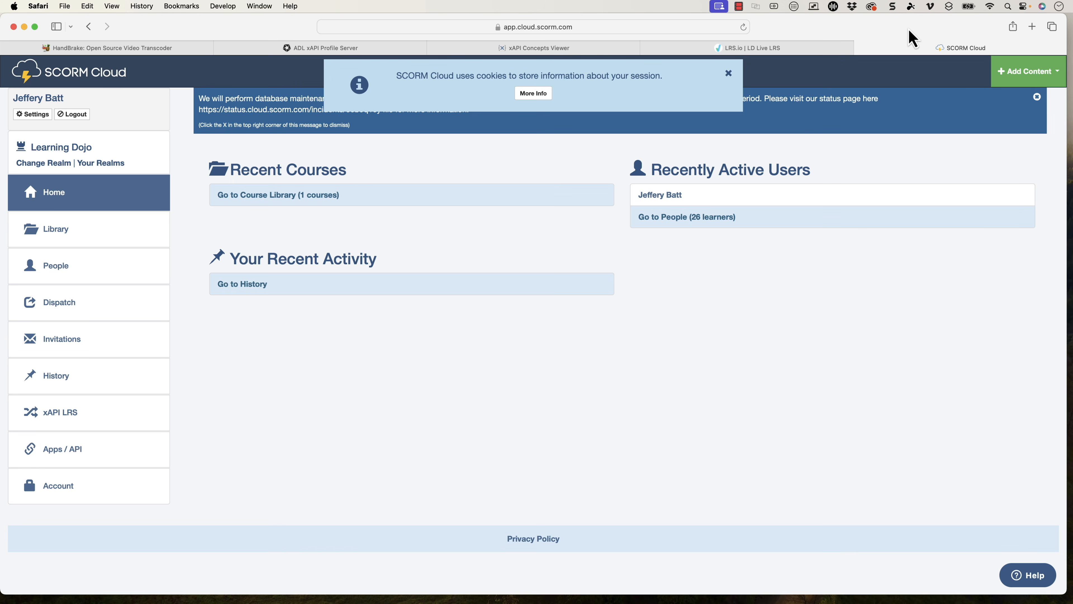
Dismiss the cookie notice and import Video.zip from the Desktop as a new SCORM Cloud course.
left_click(729, 75)
left_click(1018, 71)
left_click(942, 108)
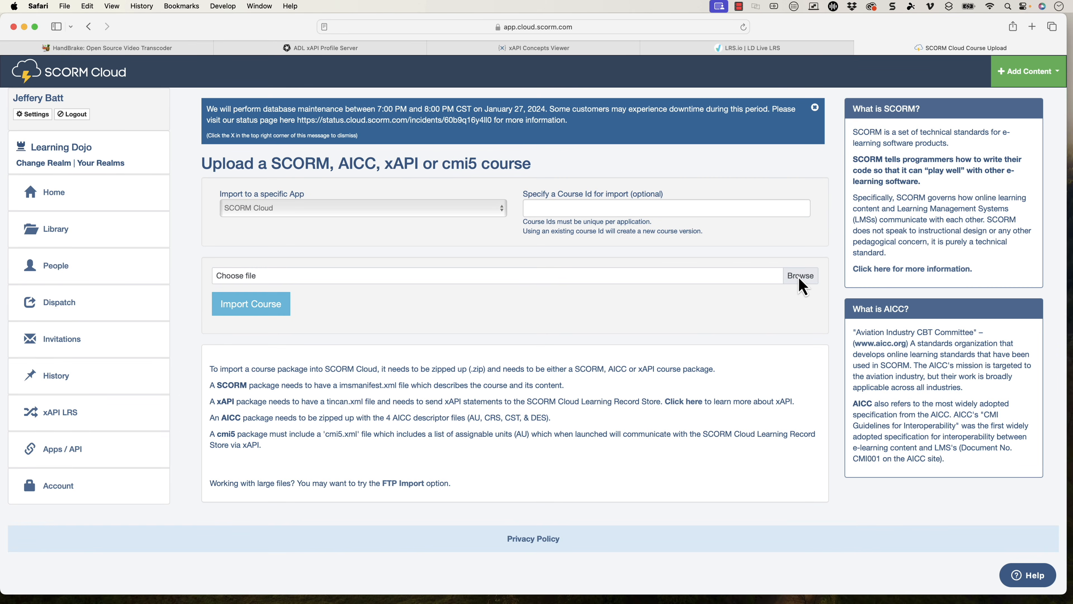
left_click(800, 276)
left_click(464, 287)
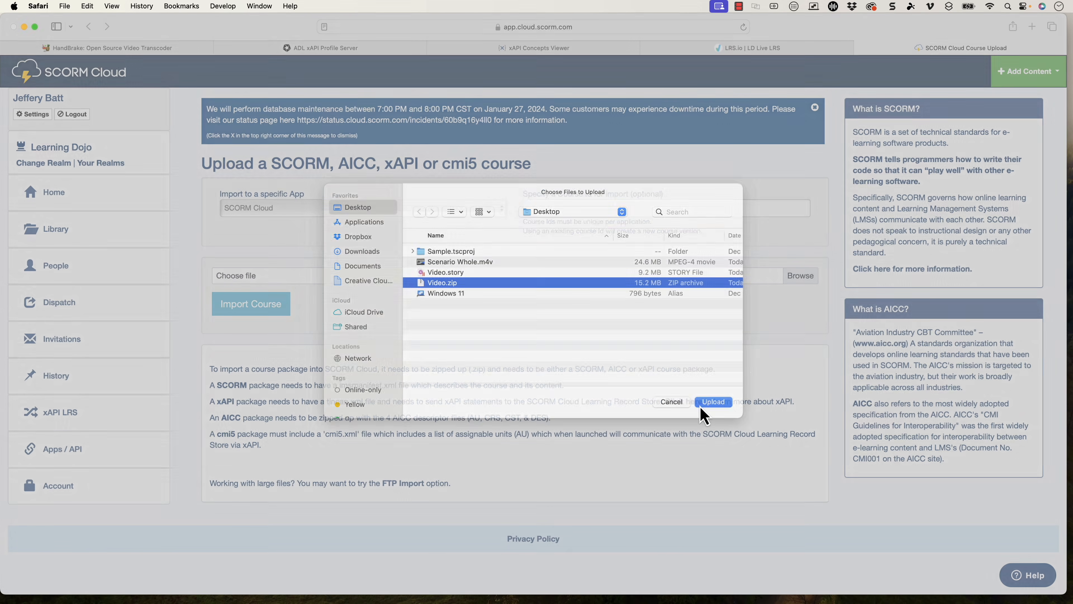
left_click(713, 404)
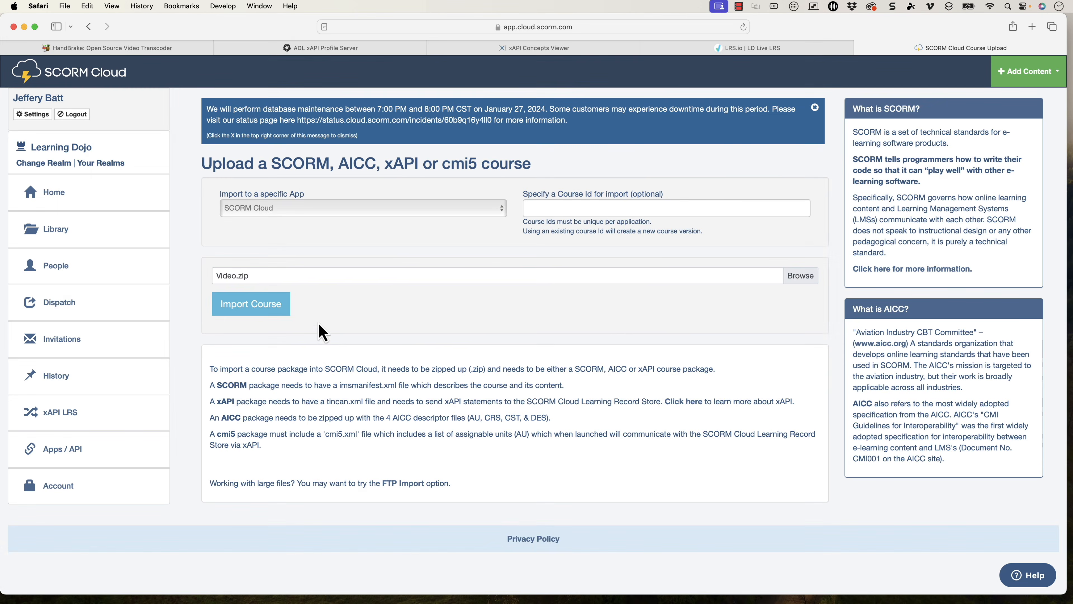
left_click(270, 305)
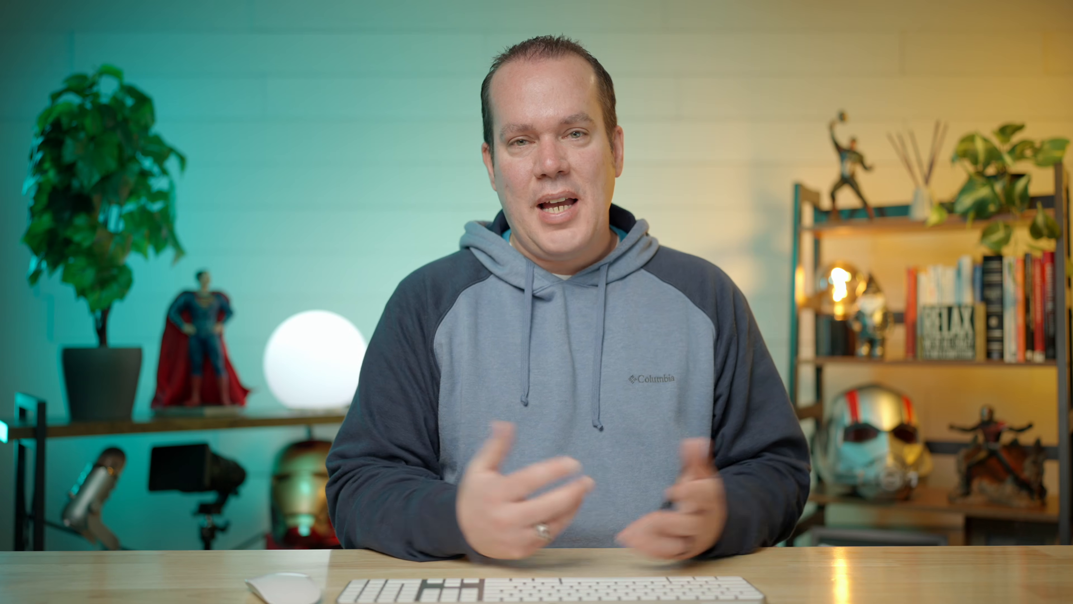